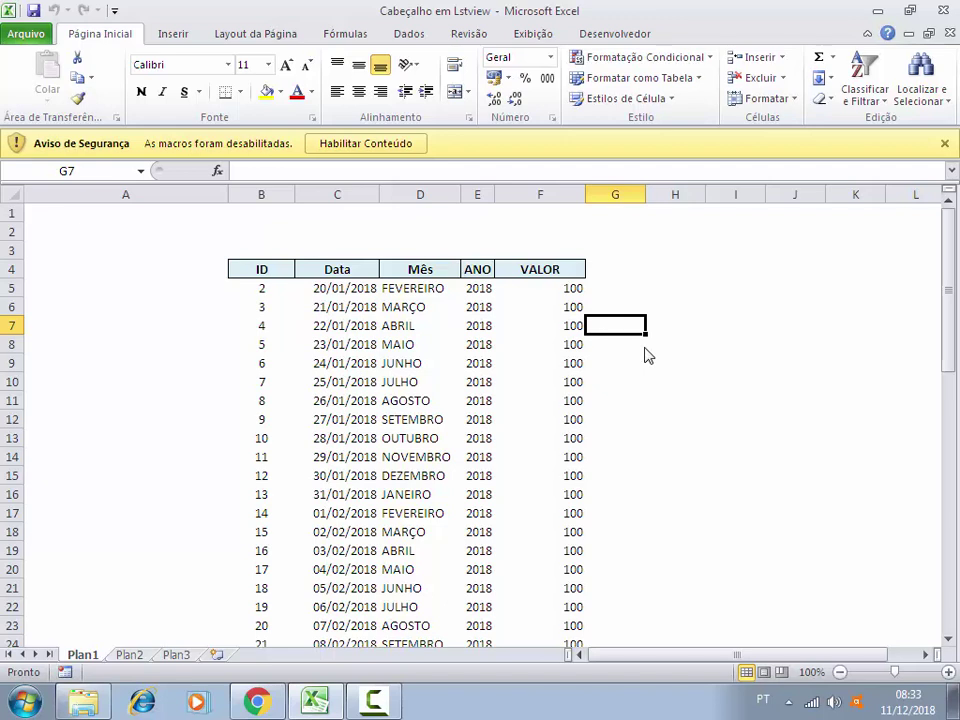
- Enable the workbook's disabled macros from the security warning bar, selecting cells C2 and D1
left_click(357, 233)
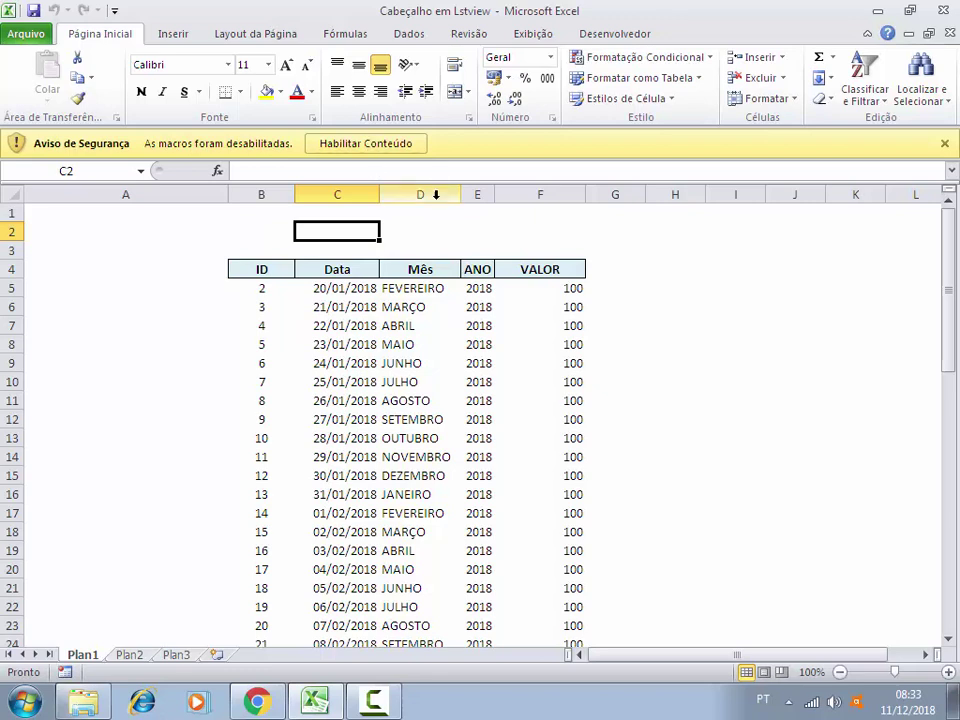
left_click(371, 150)
left_click(711, 254)
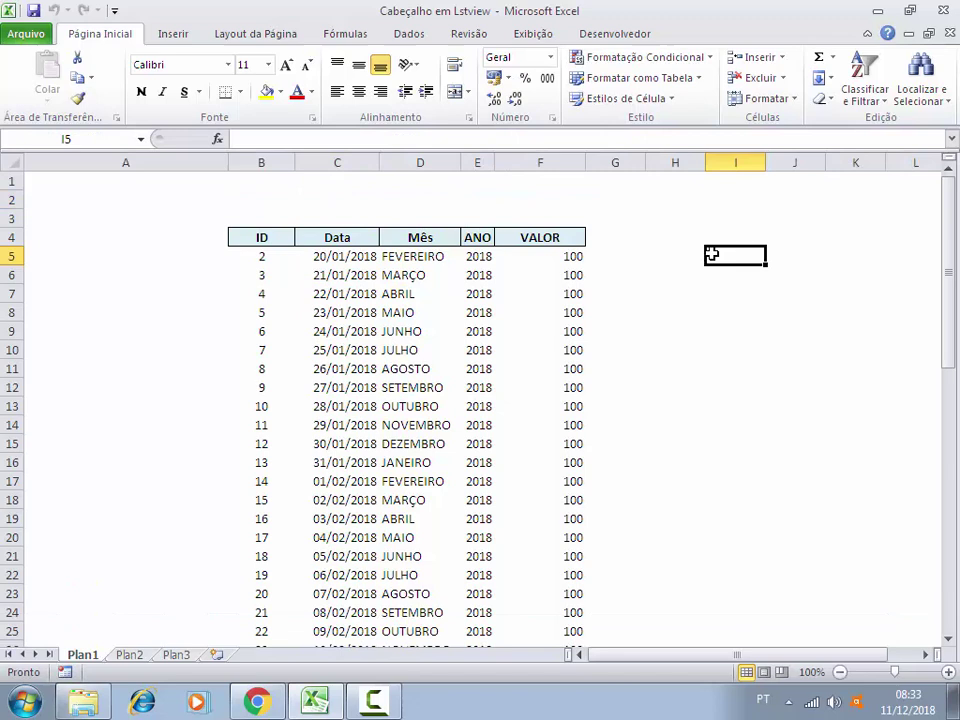
left_click(393, 184)
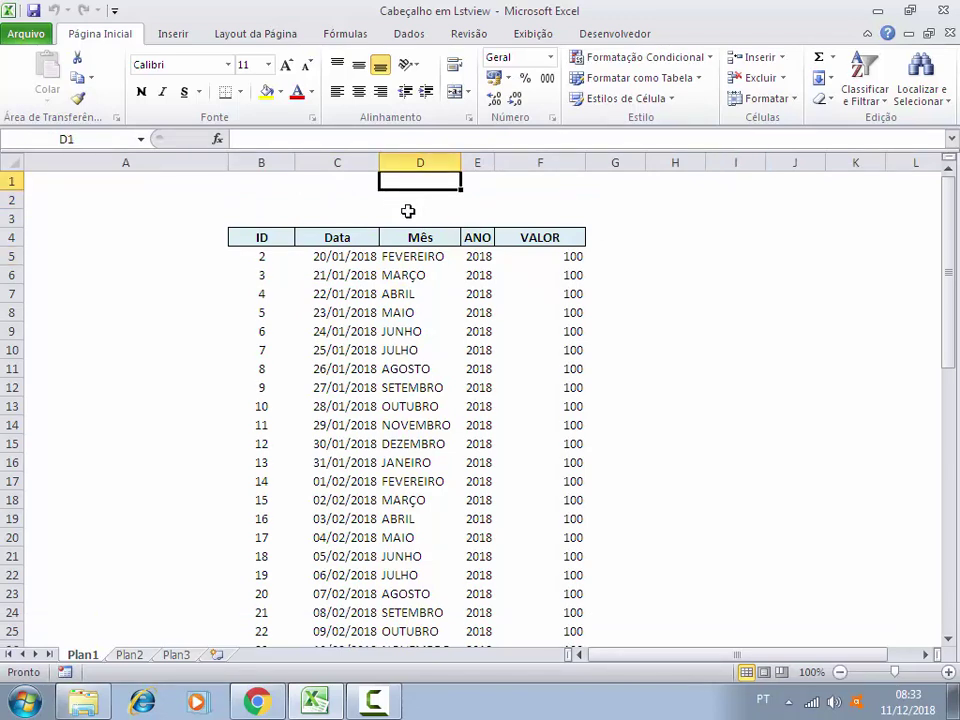
left_click(490, 196)
left_click(384, 185)
left_click(347, 195)
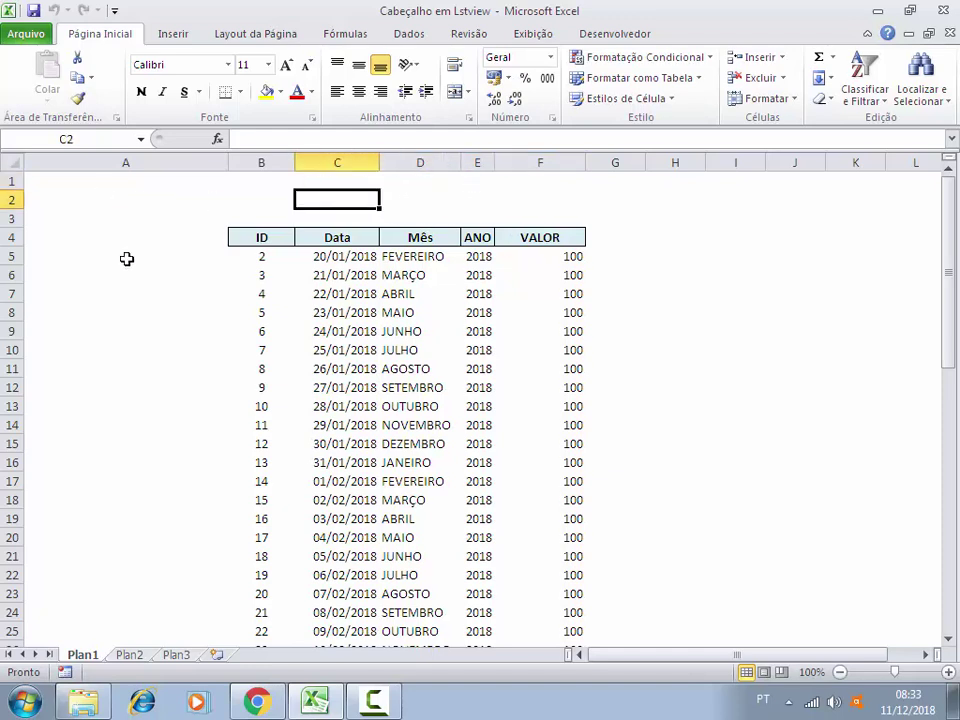
- Open Opções do Excel on Personalizar Faixa de Opções through the ribbon's right-click menu
left_click(34, 37)
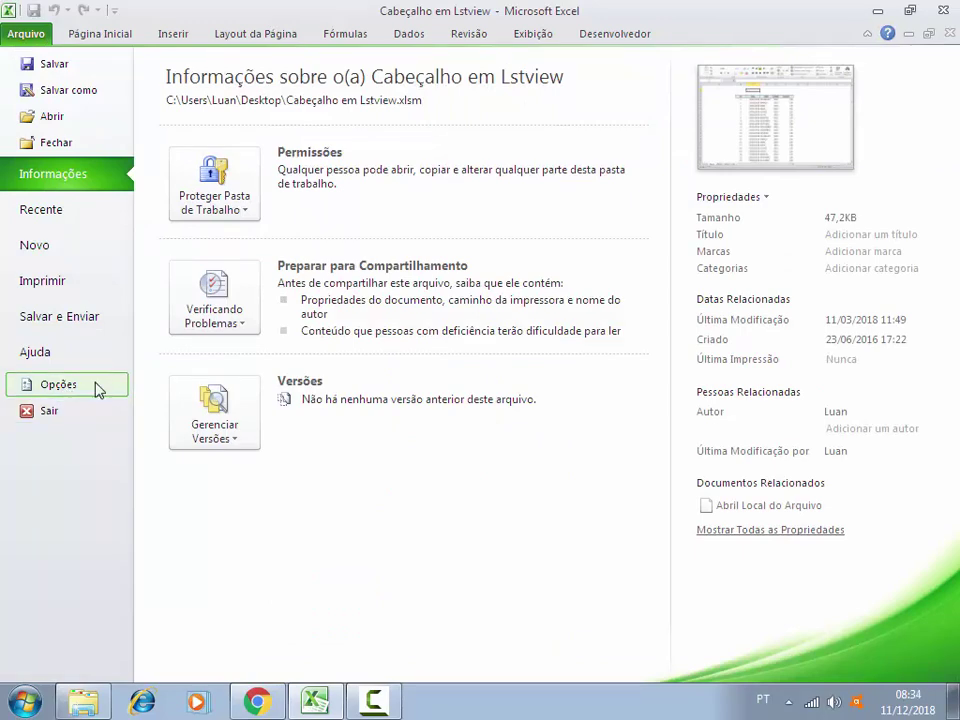
left_click(750, 140)
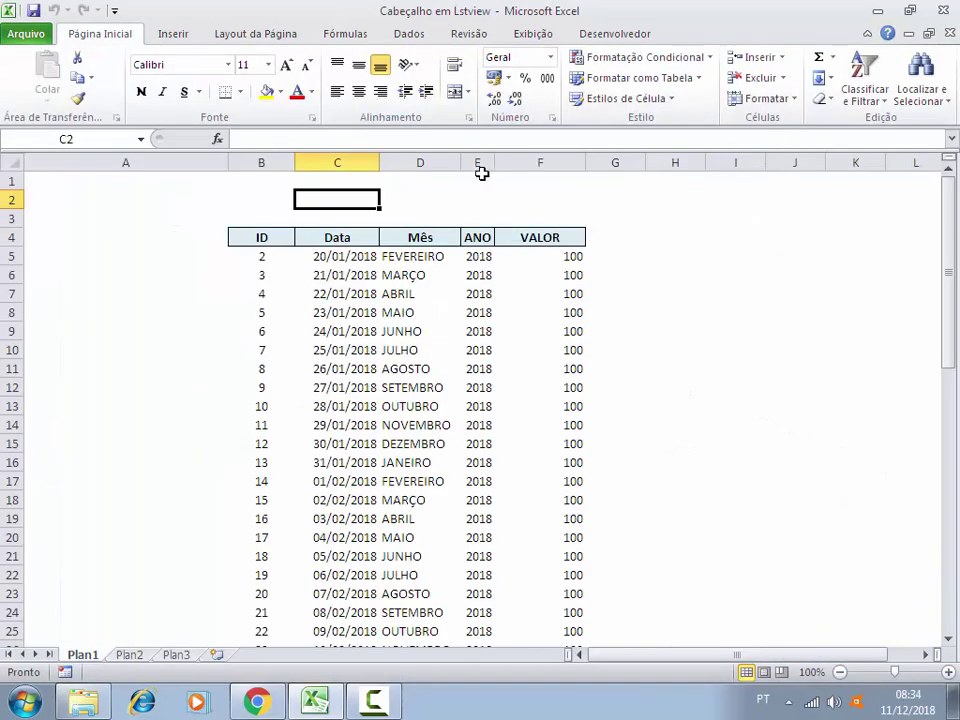
left_click(533, 34)
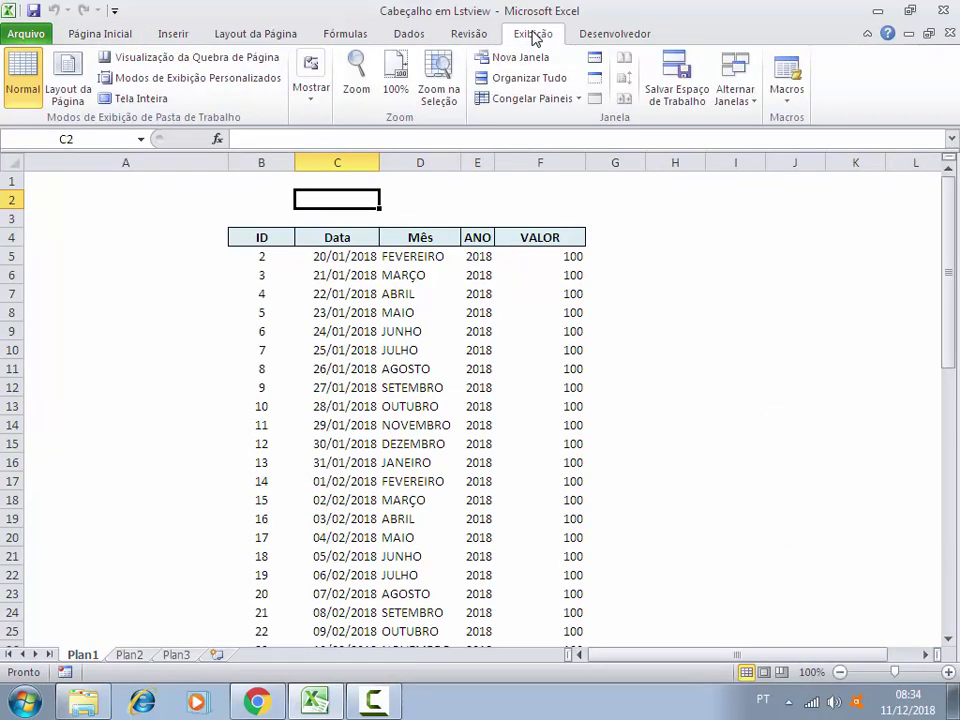
right_click(534, 37)
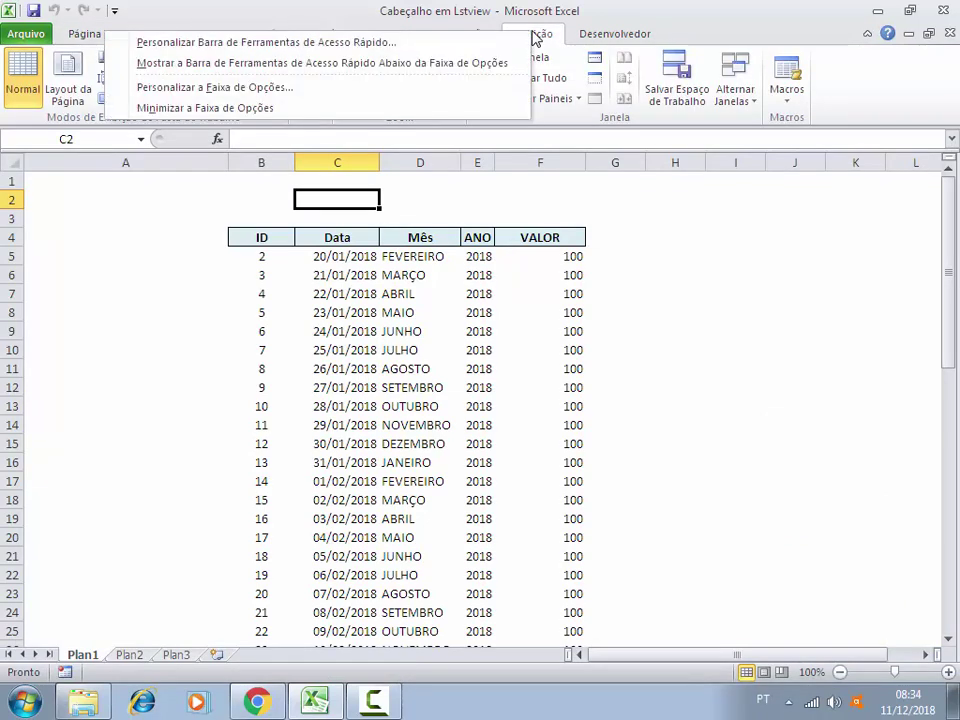
left_click(224, 90)
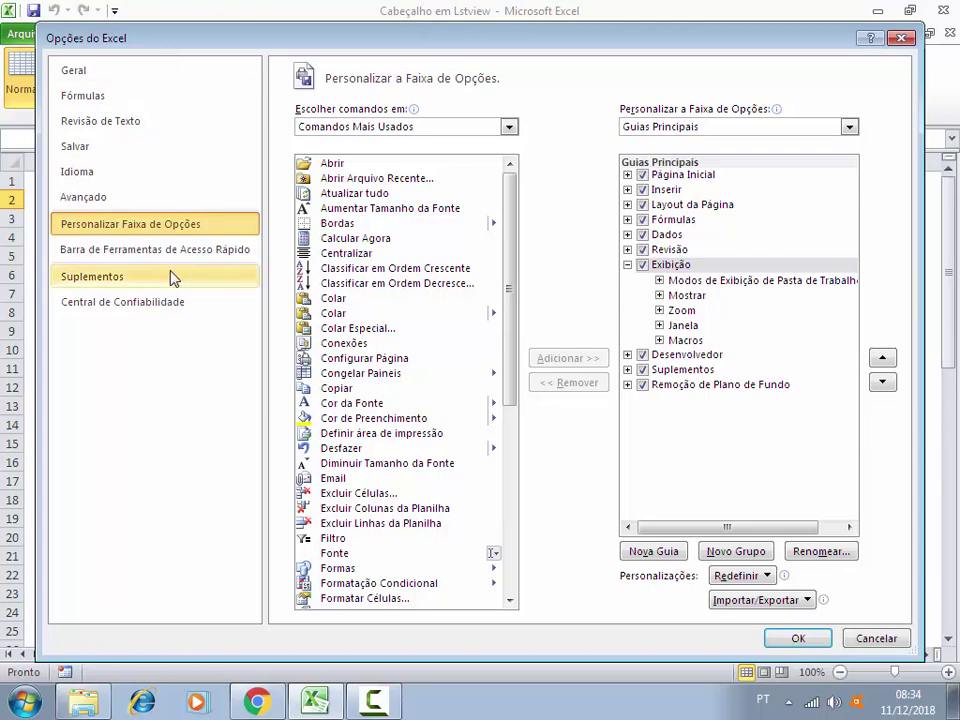
- In Central de Confiabilidade, select Habilitar todas as macros, then go to Locais Confiáveis
left_click(133, 310)
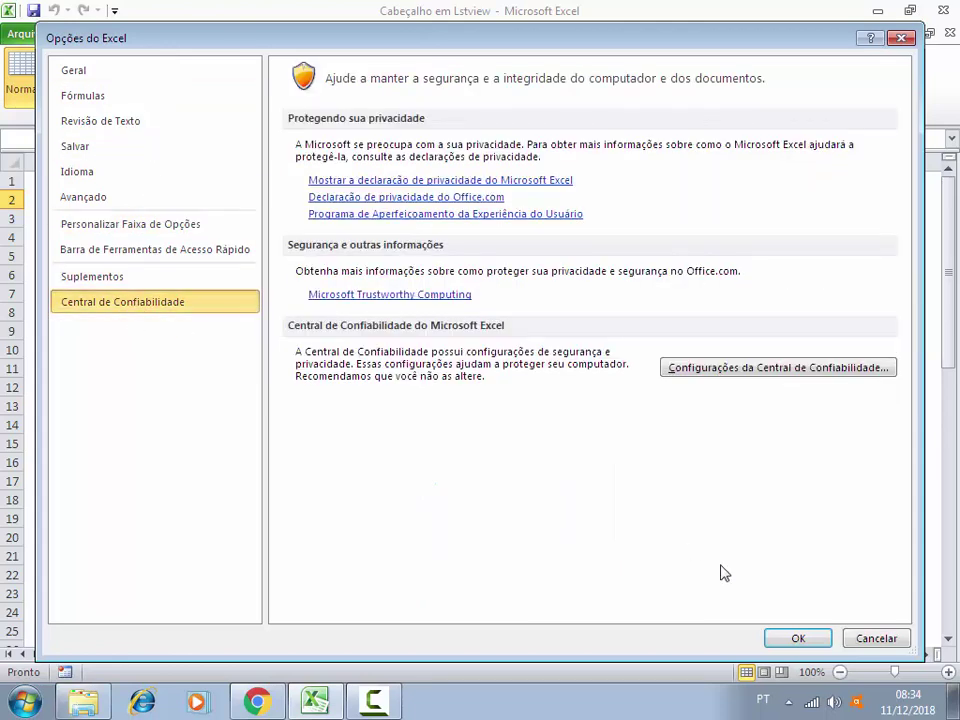
left_click(789, 368)
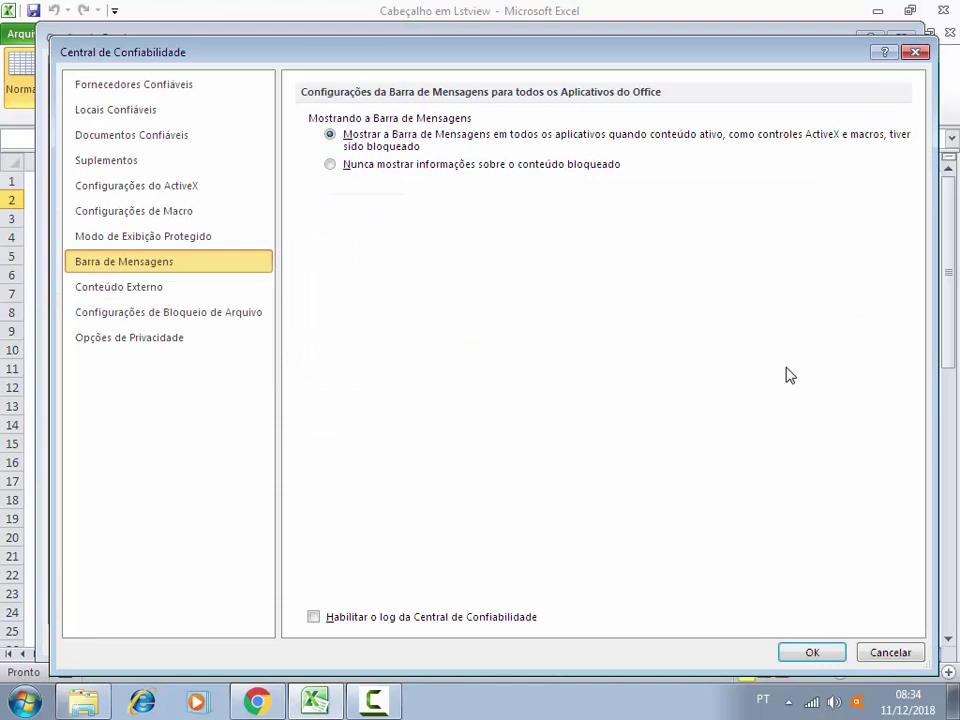
left_click(131, 212)
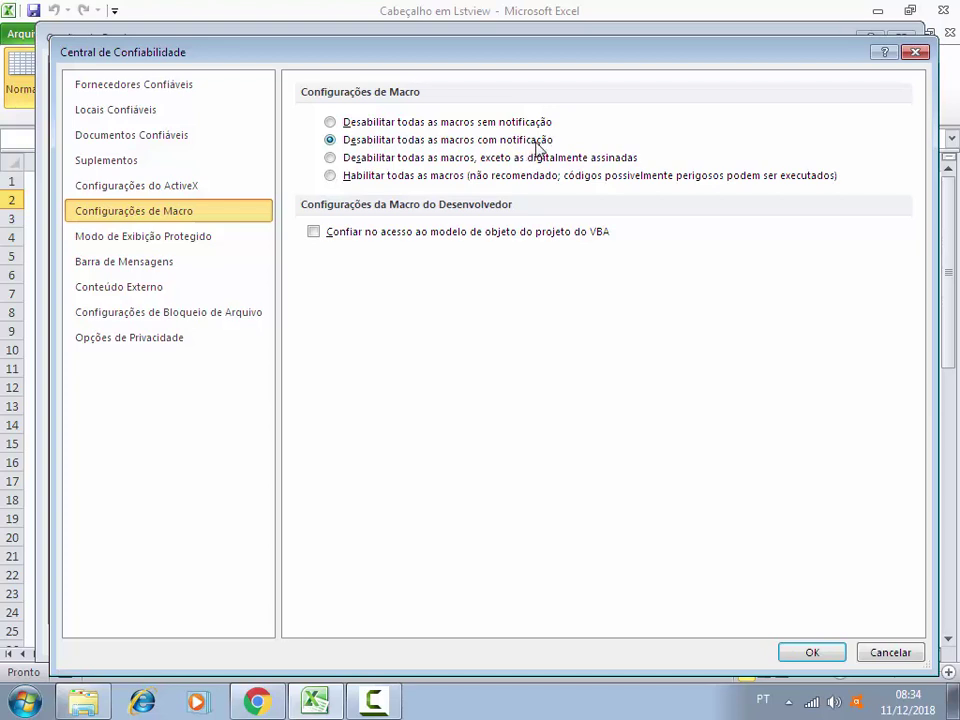
left_click(330, 176)
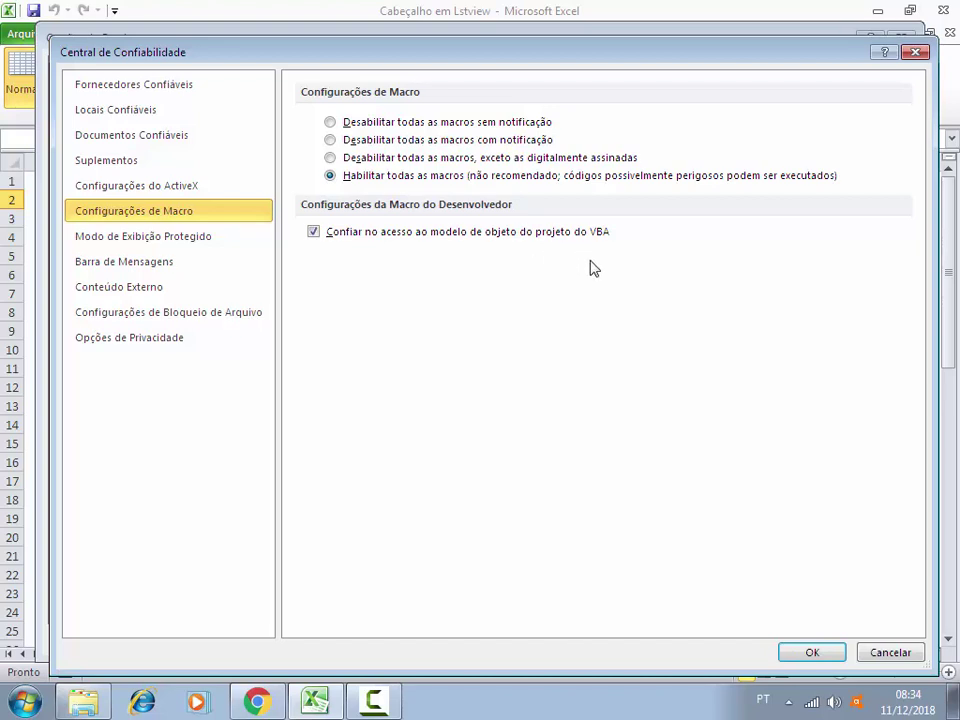
left_click(127, 112)
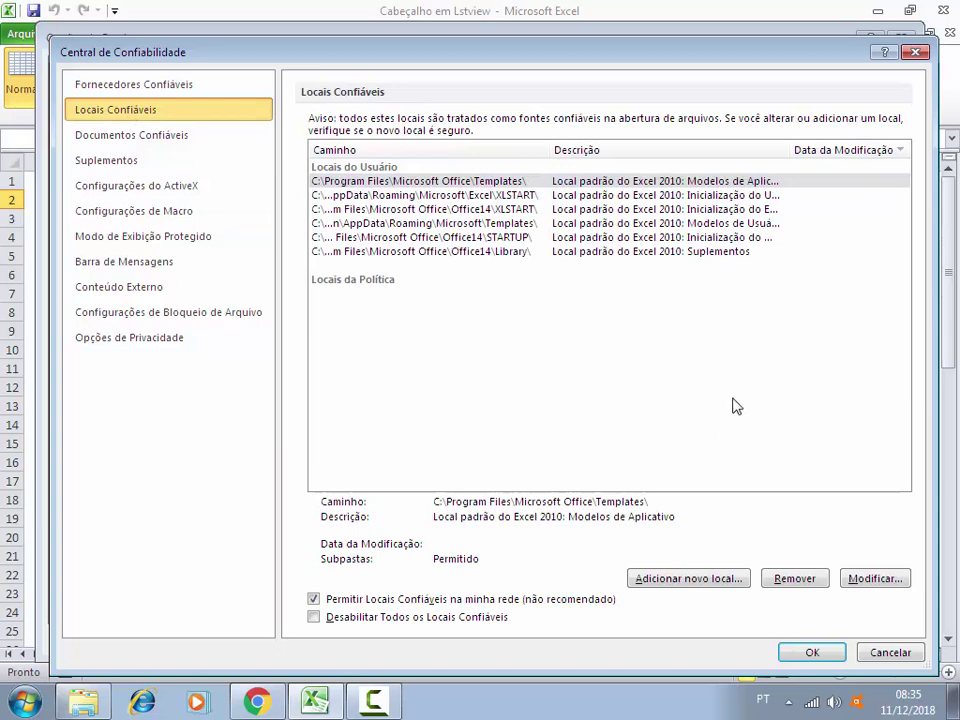
- Add Documentos\Planilhas Vídeos, including its subfolders, as a new trusted location
left_click(694, 585)
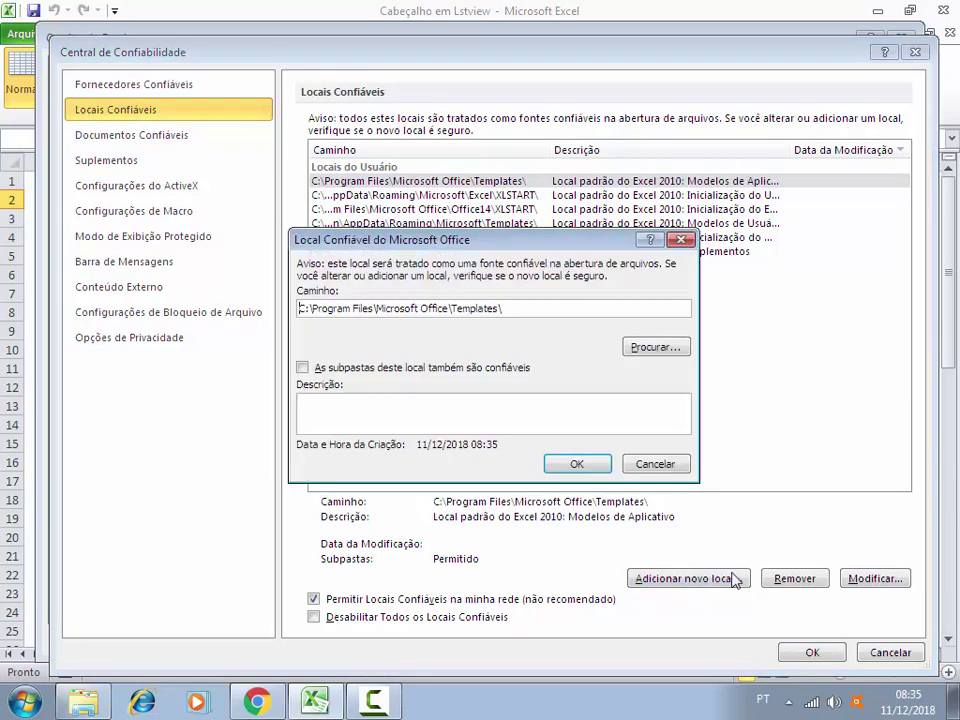
left_click(648, 354)
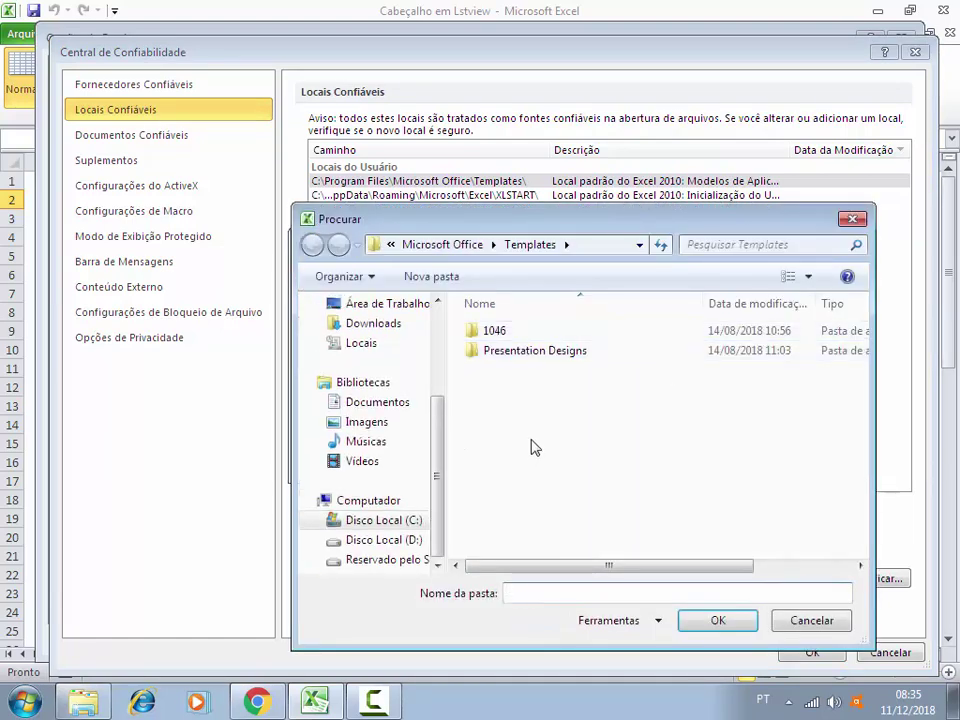
left_click(399, 404)
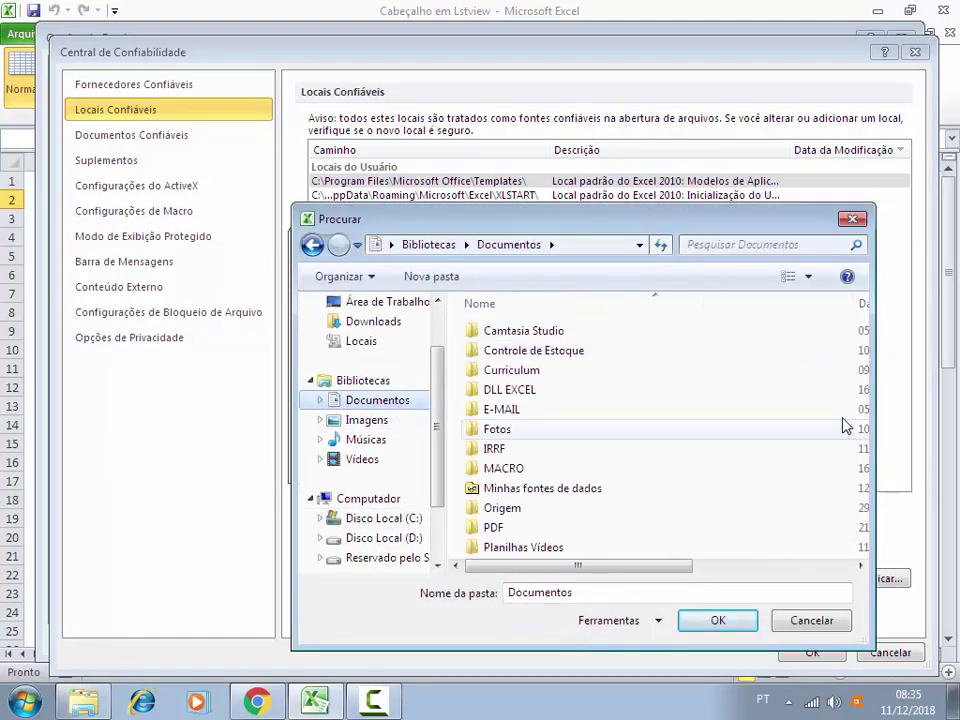
left_click(553, 552)
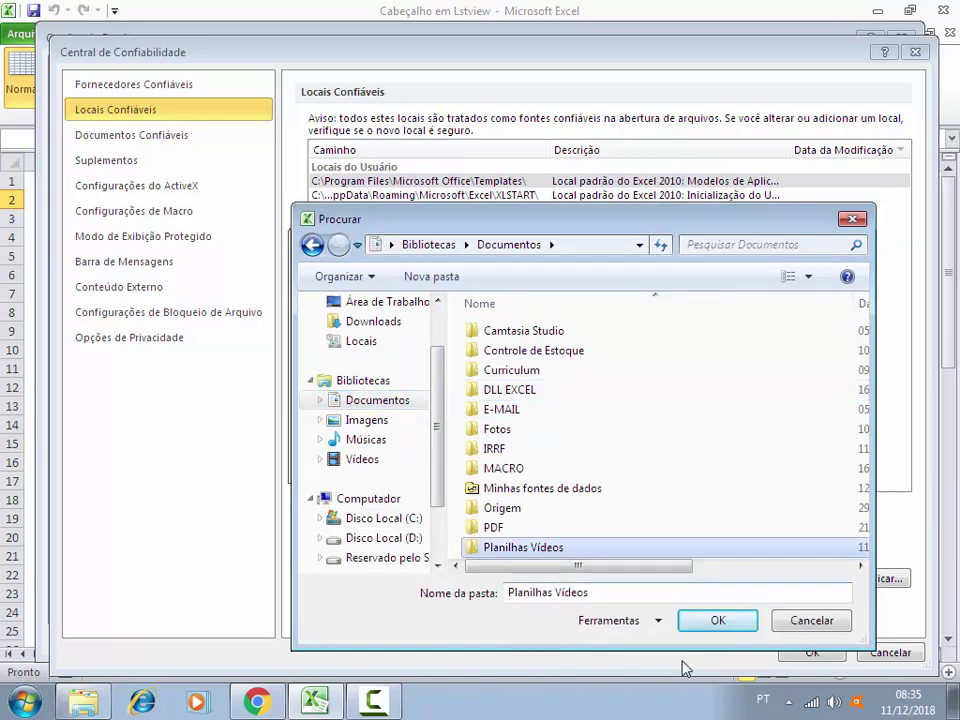
left_click(716, 621)
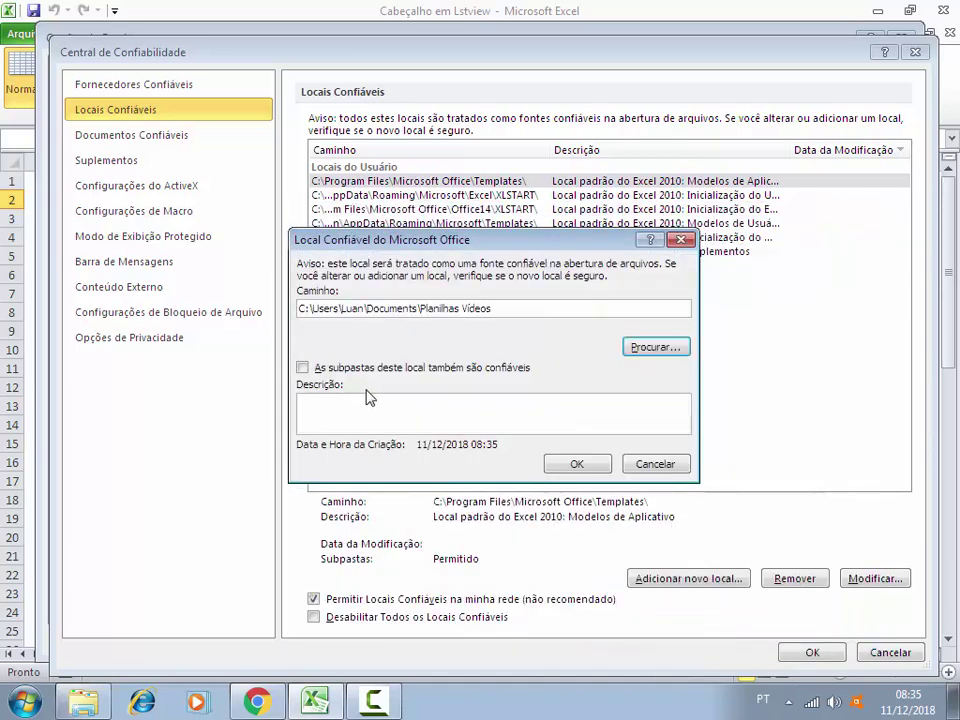
left_click(304, 369)
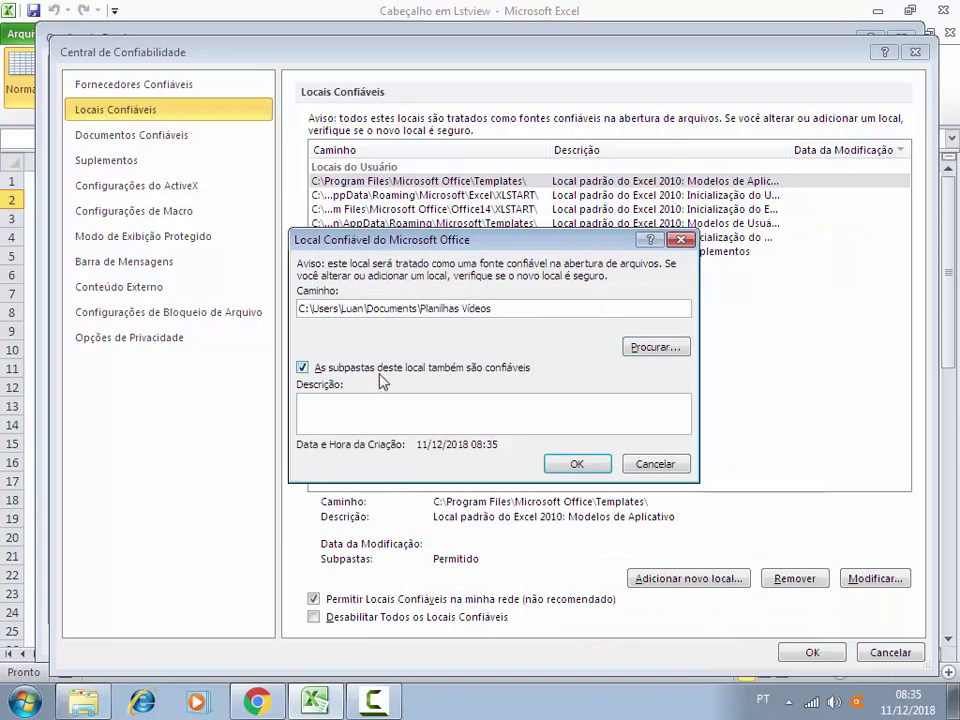
left_click(579, 463)
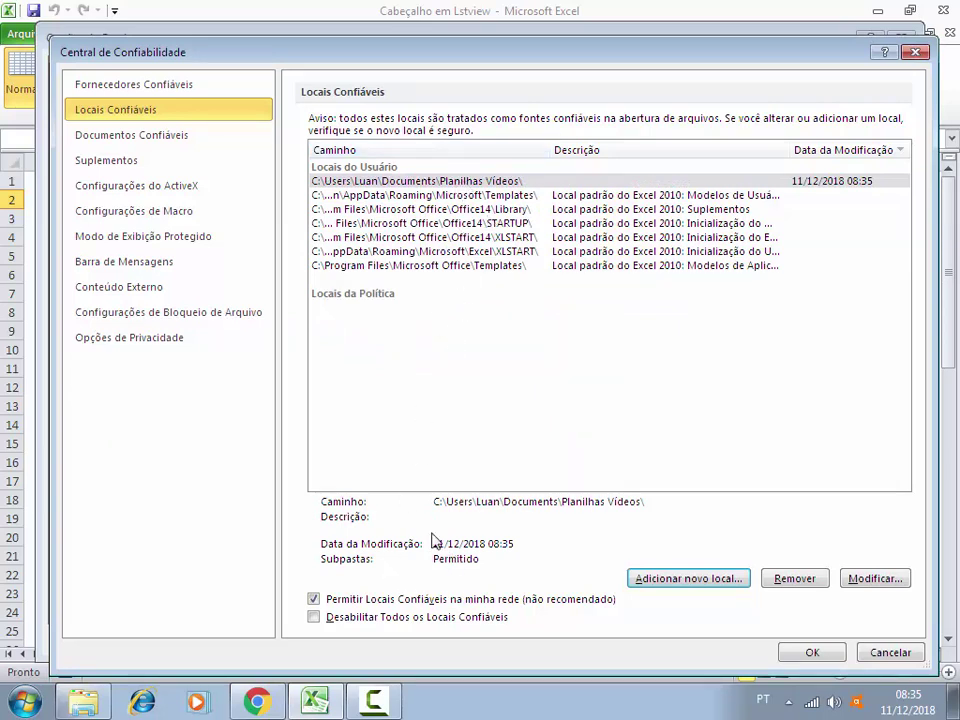
- Keep network trusted locations allowed, confirm the Trust Center and Excel Options, and close Excel
left_click(314, 600)
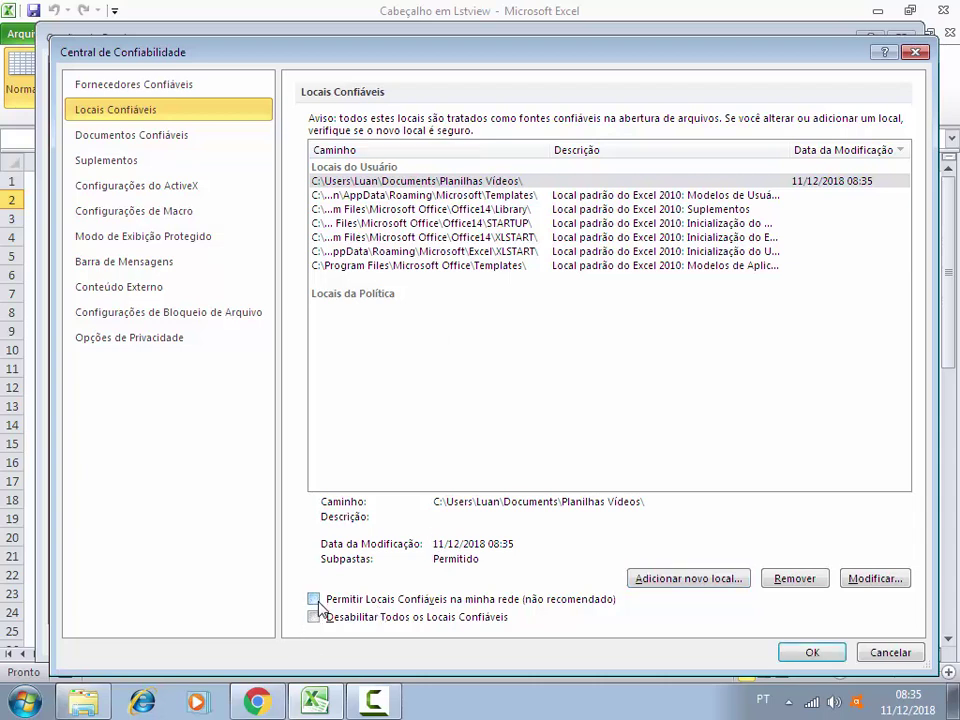
left_click(314, 600)
left_click(813, 653)
left_click(808, 643)
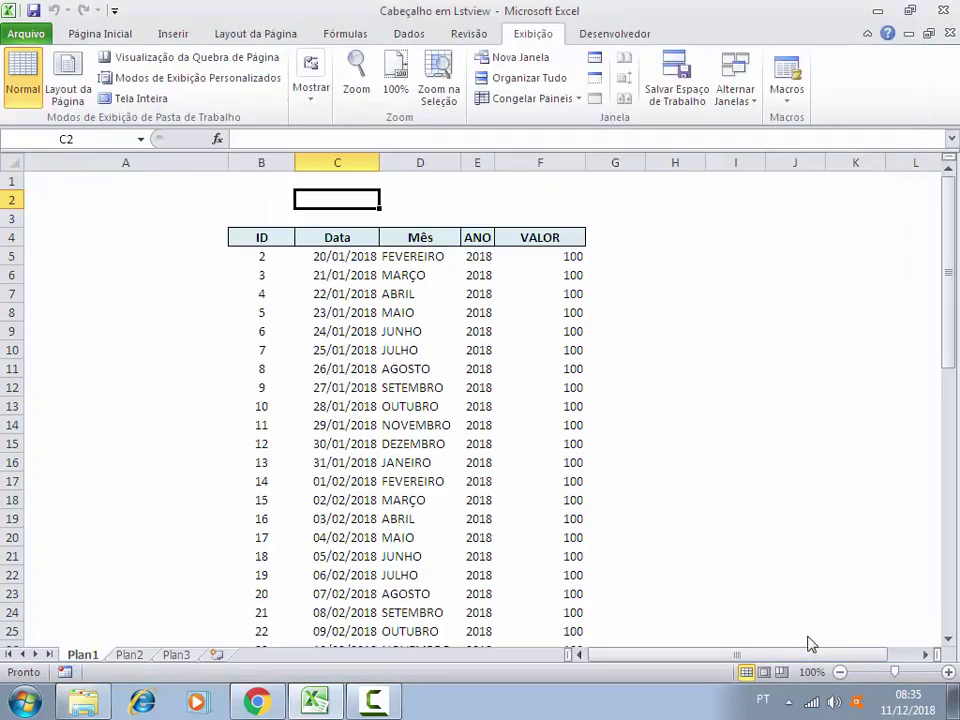
left_click(740, 310)
left_click(943, 10)
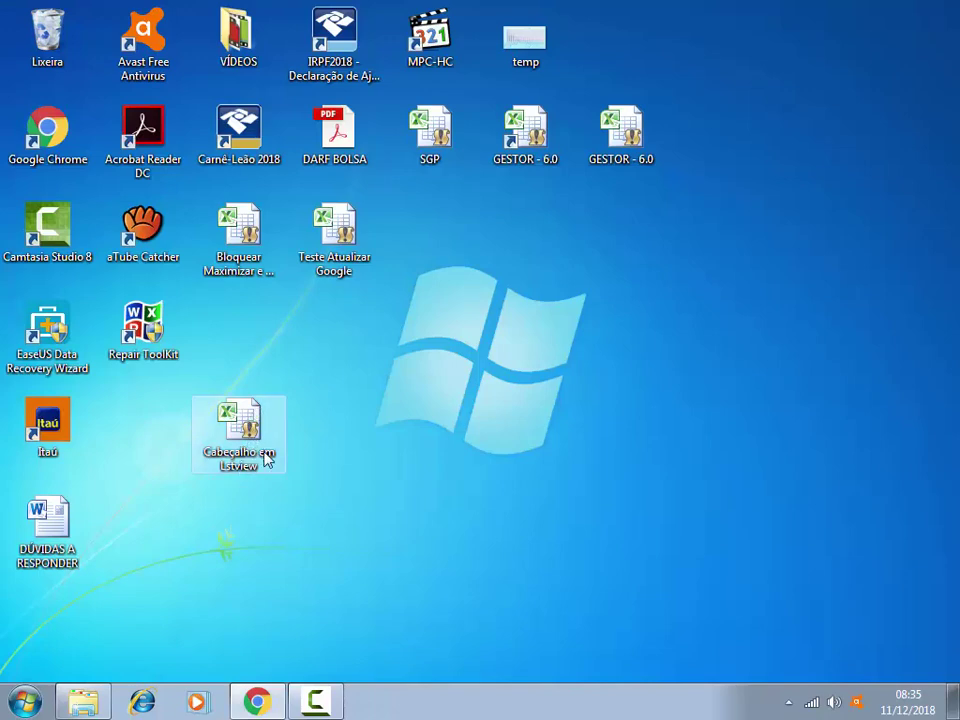
- Reopen the Cabeçalho em Lstview workbook from the desktop
left_click(245, 425)
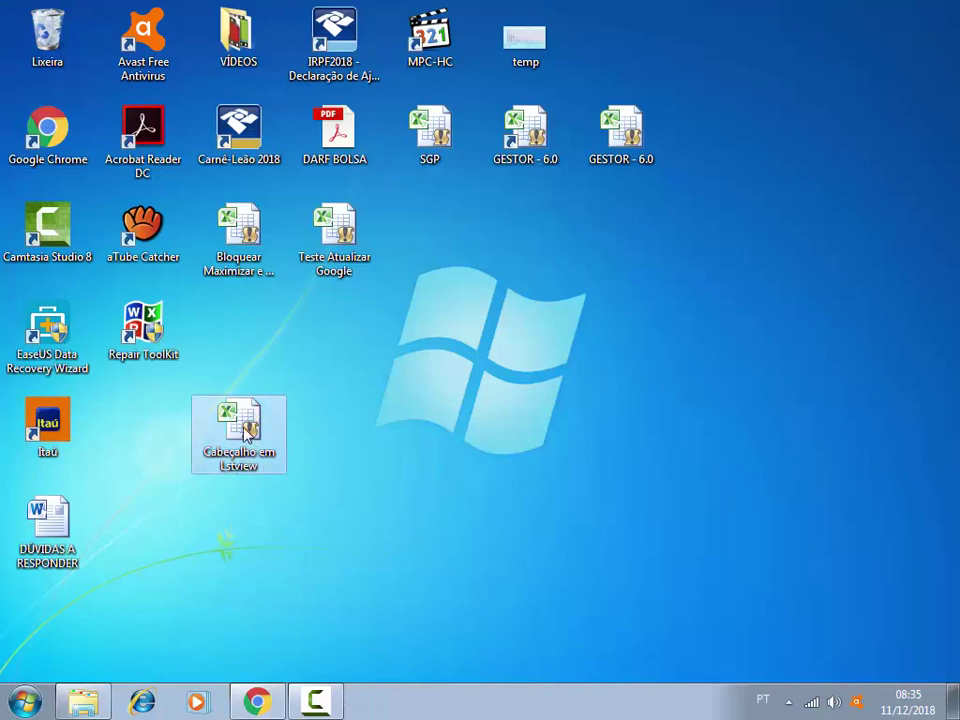
double_click(245, 425)
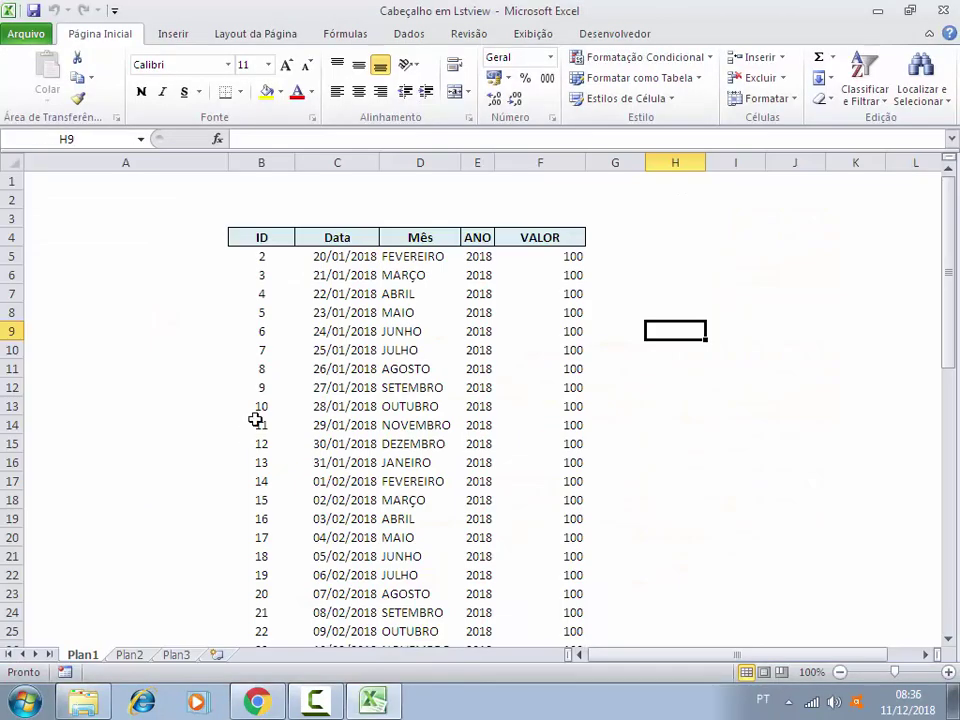